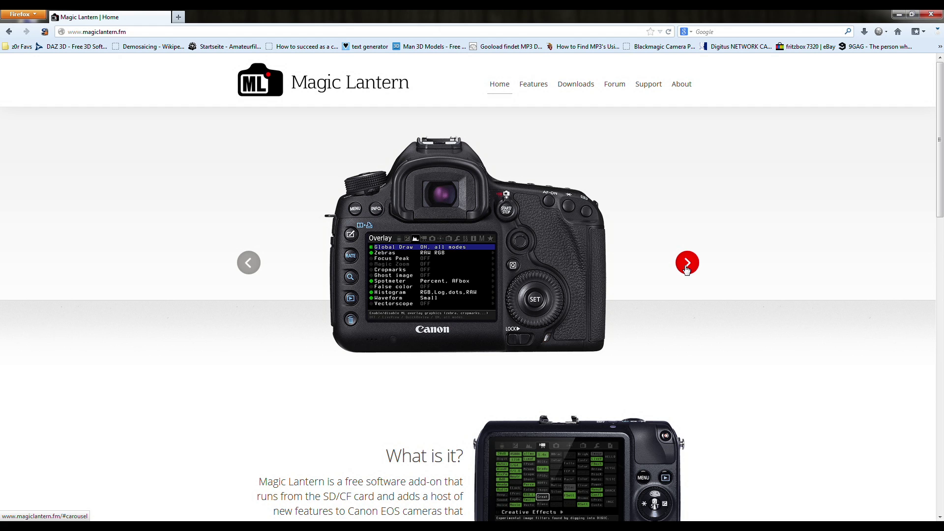
Step: Scroll past the supported-camera list, follow 'Yes, Take Me To The Downloads', and reach Nightly Builds
{"action": "scroll", "coordinate": [686, 281], "scroll_direction": "down", "scroll_amount": 15}
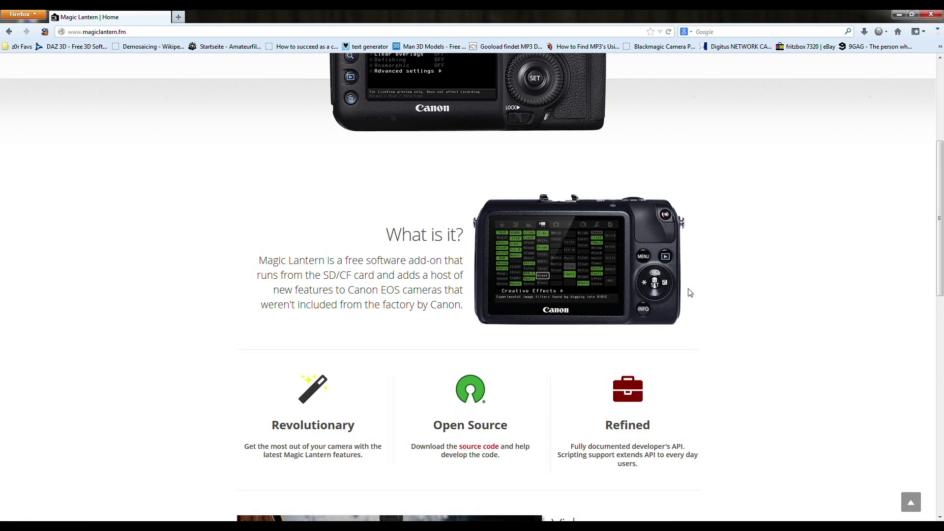
{"action": "scroll", "coordinate": [678, 294], "scroll_direction": "down", "scroll_amount": 3}
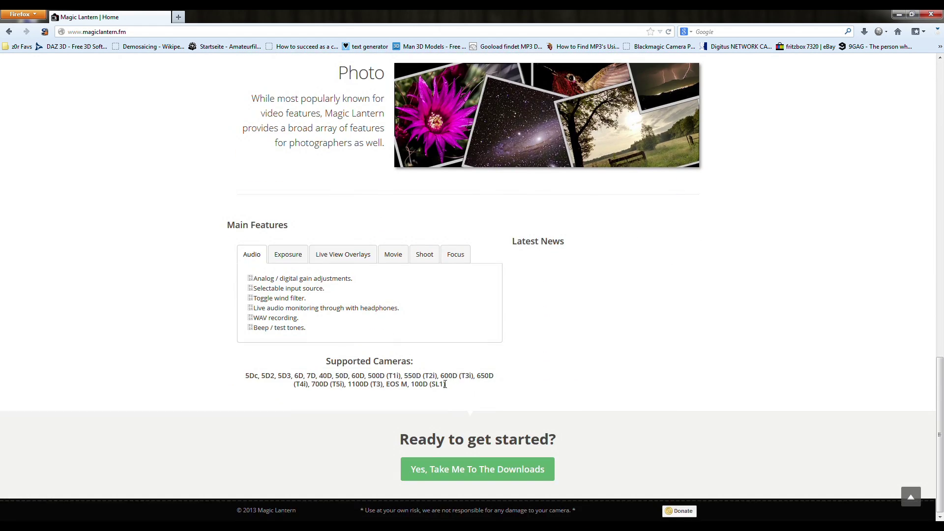
{"action": "left_click_drag", "start_coordinate": [445, 384], "coordinate": [288, 382]}
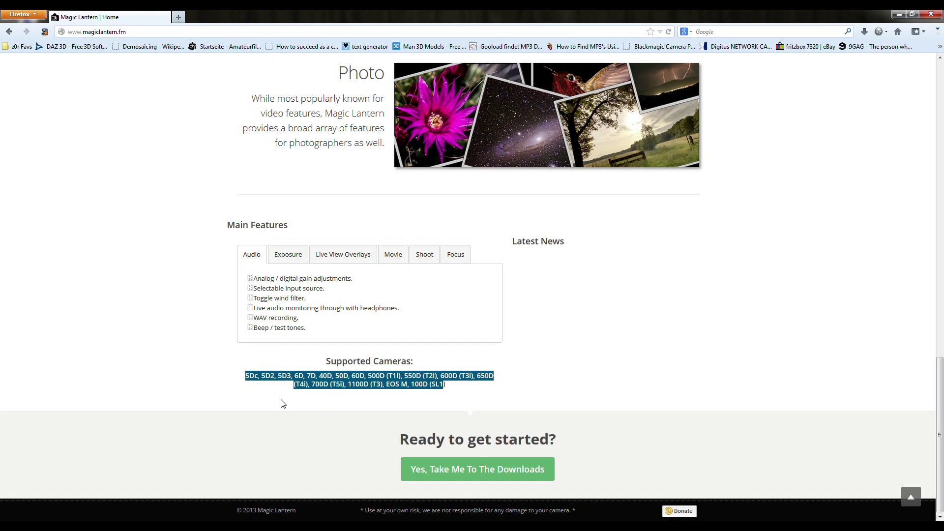
{"action": "left_click", "coordinate": [452, 469]}
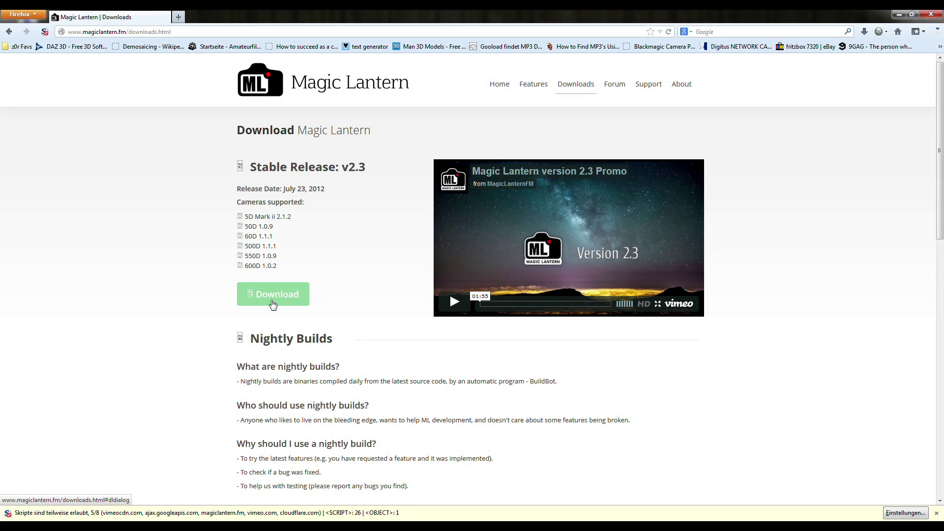
{"action": "scroll", "coordinate": [282, 299], "scroll_direction": "down", "scroll_amount": 15}
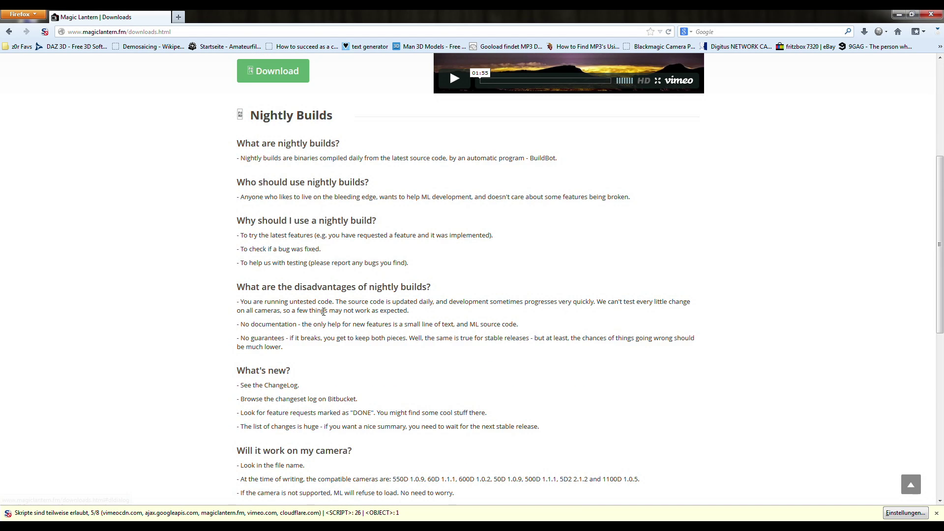
Step: Download the latest 550D.109 nightly build and open its modules folder in WinRAR
{"action": "left_click", "coordinate": [493, 273]}
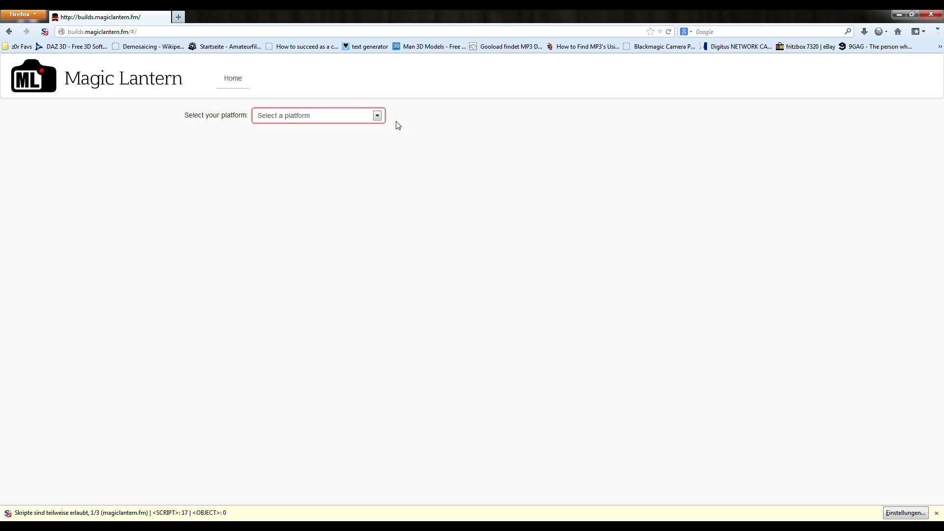
{"action": "left_click", "coordinate": [378, 117]}
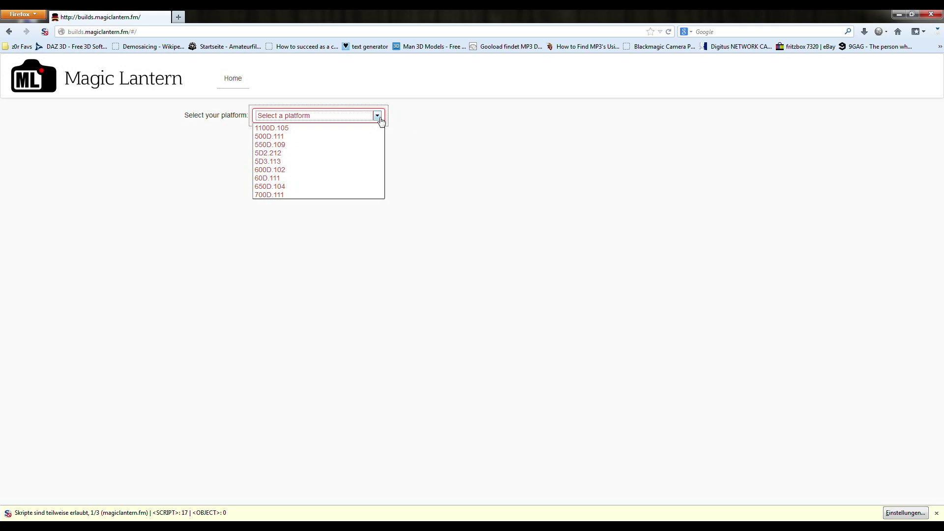
{"action": "left_click", "coordinate": [297, 145]}
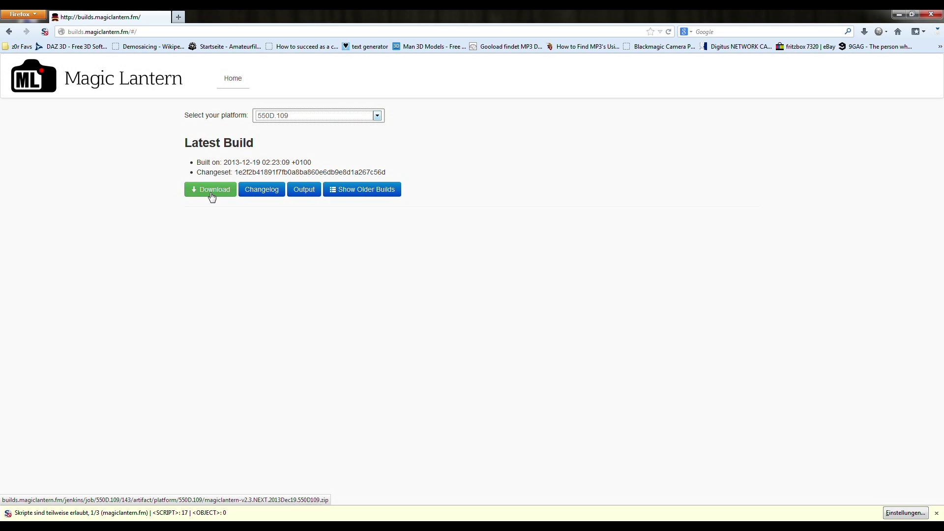
{"action": "left_click", "coordinate": [212, 197]}
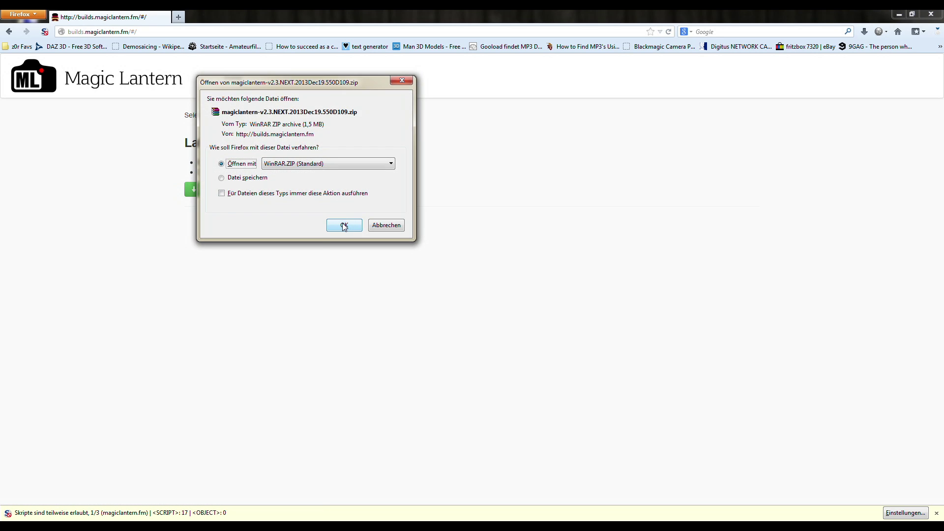
{"action": "left_click", "coordinate": [344, 225]}
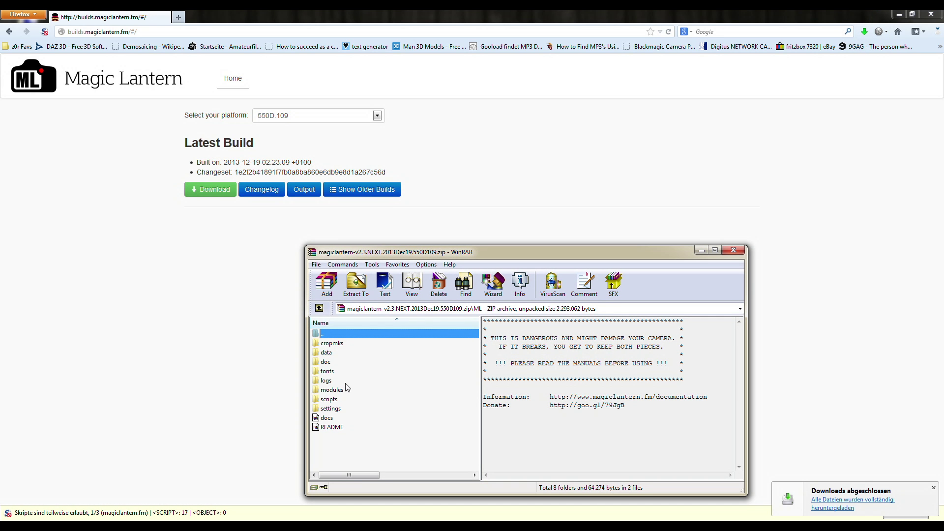
{"action": "double_click", "coordinate": [346, 390]}
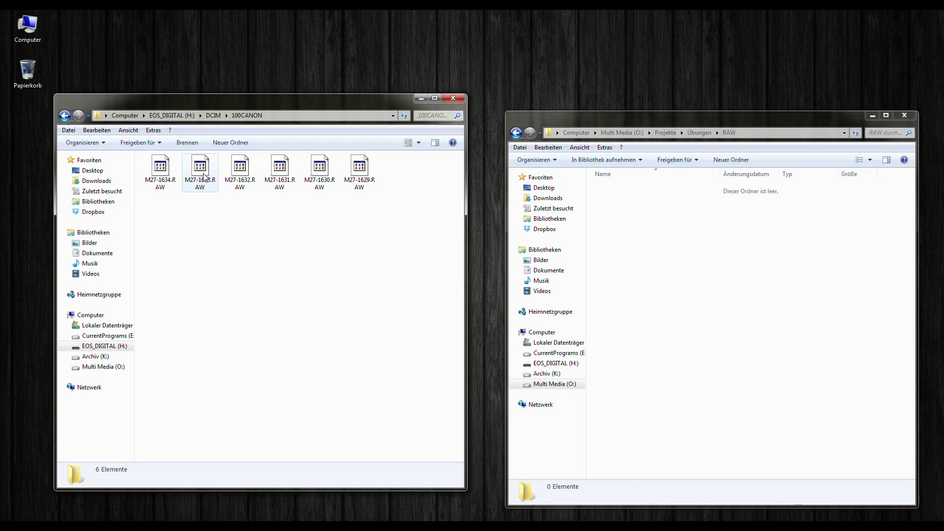
Step: Copy M27-1633.RAW from the 100CANON card into the RAW folder, then bring up Firefox's address bar
{"action": "left_click", "coordinate": [195, 174]}
{"action": "left_click_drag", "start_coordinate": [203, 168], "coordinate": [648, 240]}
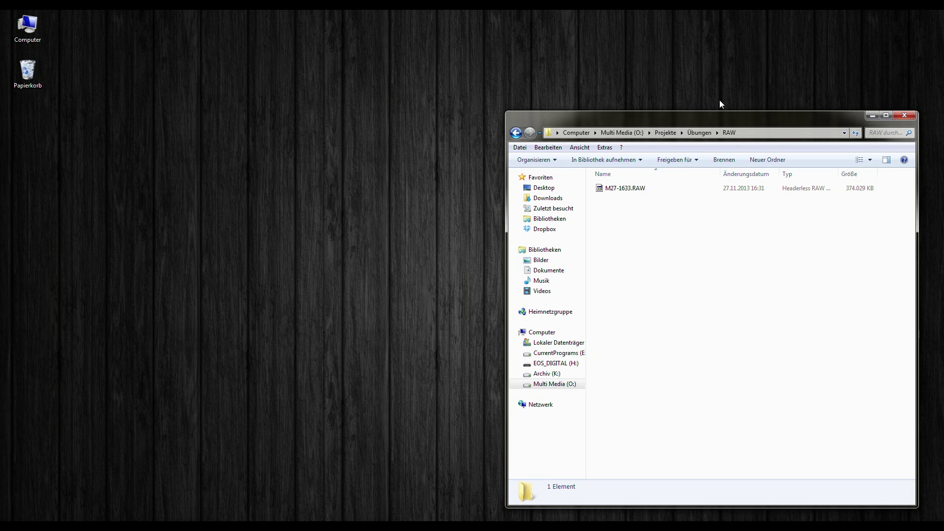
{"action": "left_click", "coordinate": [251, 512]}
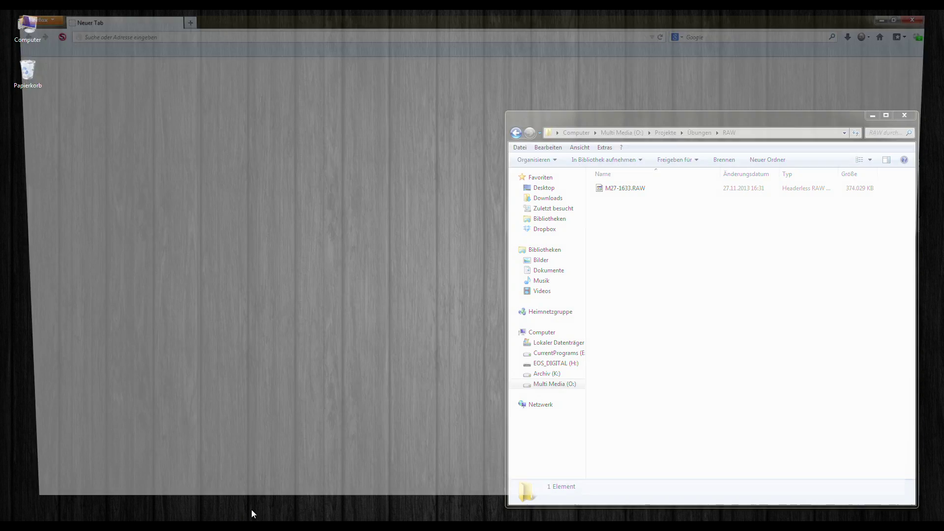
{"action": "left_click", "coordinate": [320, 30]}
Step: Load the forum's RAW Video Post processing topic and save raw2dng.exe (255 KB)
{"action": "type", "text": "http://www.magiclantern.fm/forum/index.php?topic=5404.0"}
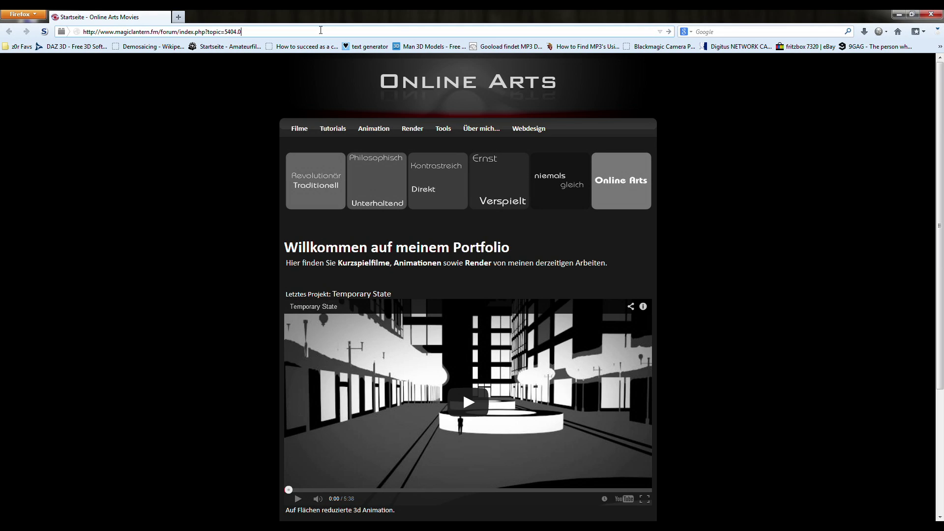
{"action": "key", "text": "Return"}
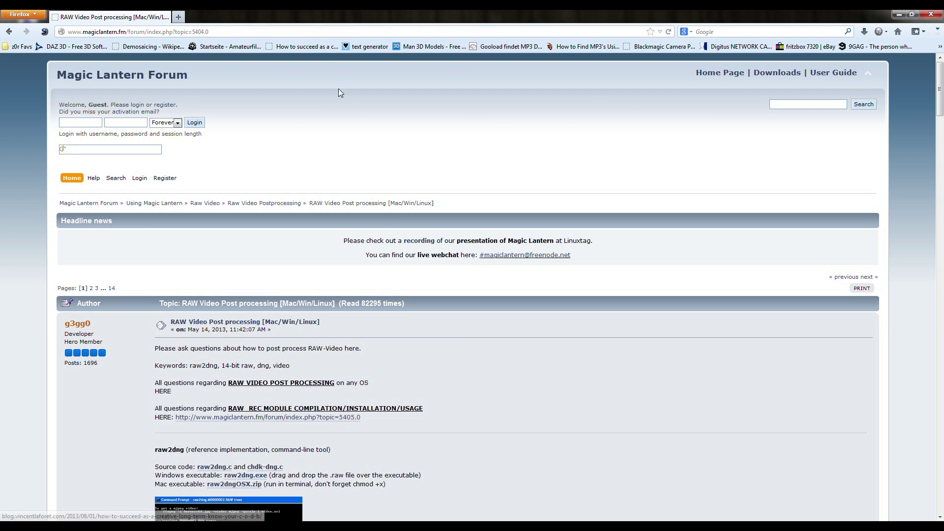
{"action": "scroll", "coordinate": [384, 222], "scroll_direction": "down", "scroll_amount": 5}
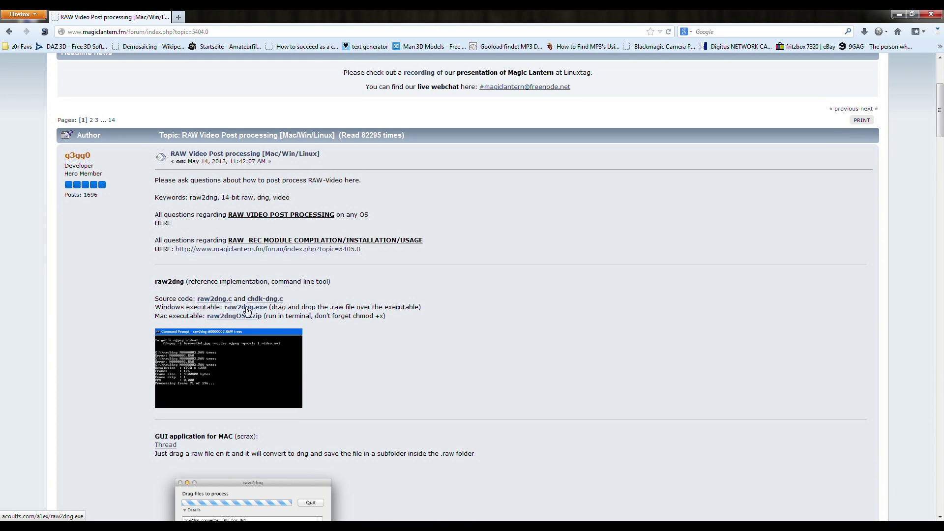
{"action": "left_click", "coordinate": [246, 308]}
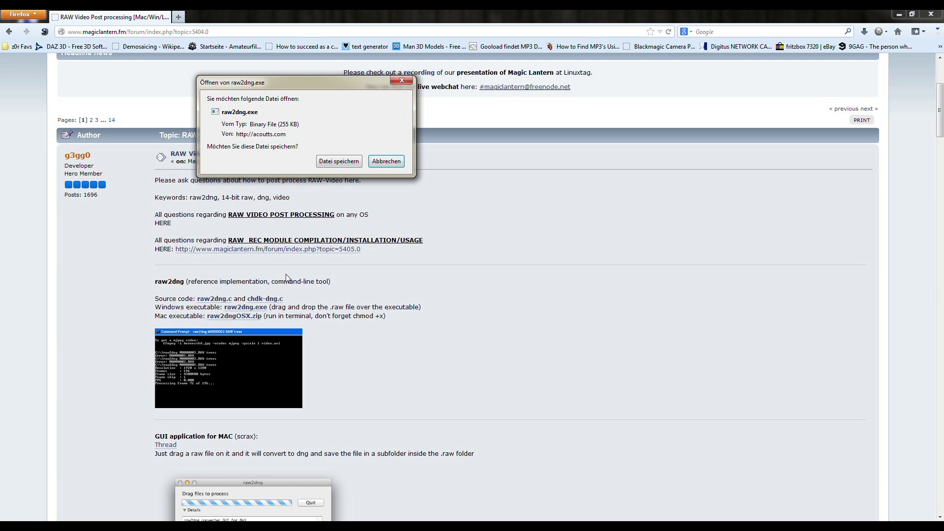
{"action": "left_click", "coordinate": [347, 157]}
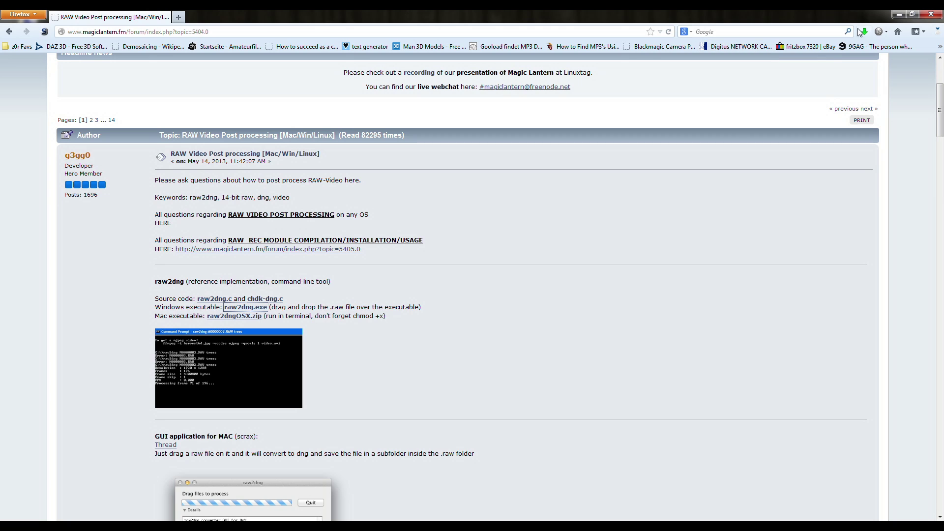
{"action": "left_click", "coordinate": [911, 15]}
Step: Copy raw2dng.exe from the downloads folder into the RAW project folder
{"action": "left_click", "coordinate": [542, 44]}
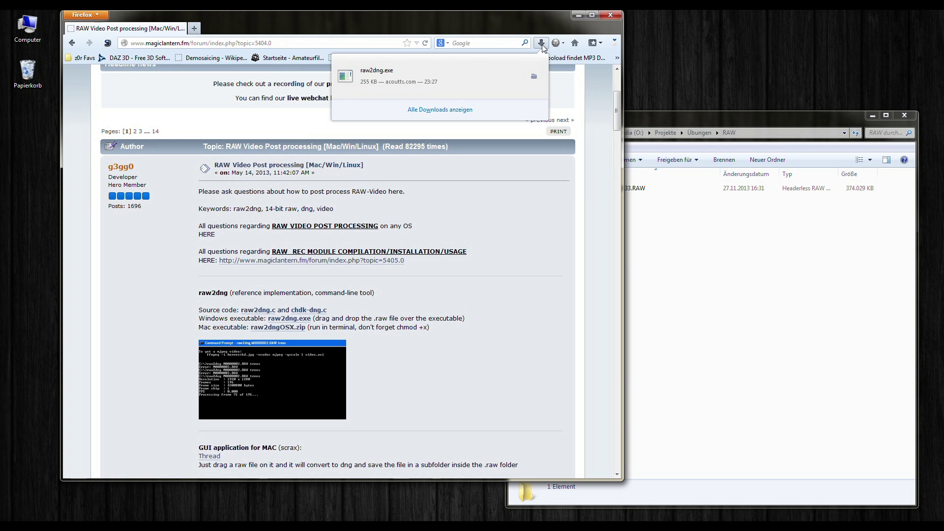
{"action": "left_click", "coordinate": [542, 82]}
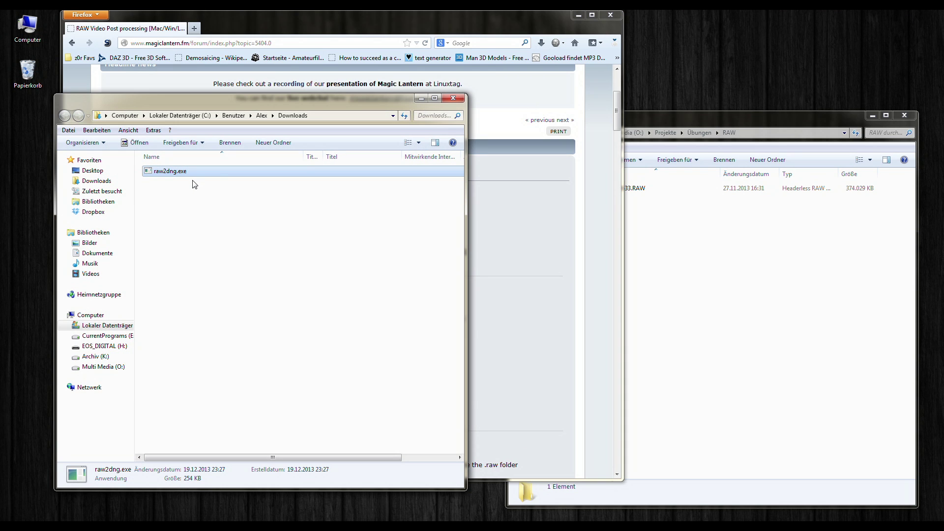
{"action": "left_click_drag", "start_coordinate": [184, 176], "coordinate": [691, 307]}
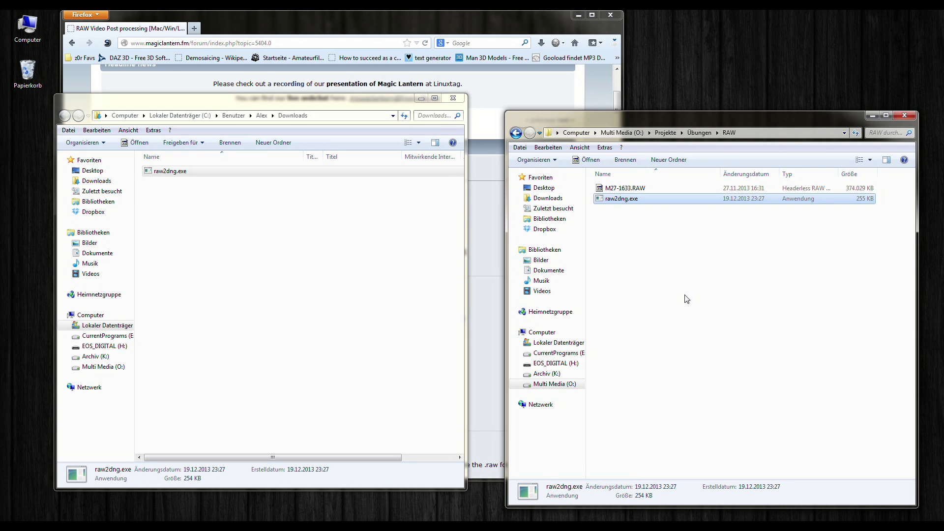
{"action": "left_click", "coordinate": [628, 252]}
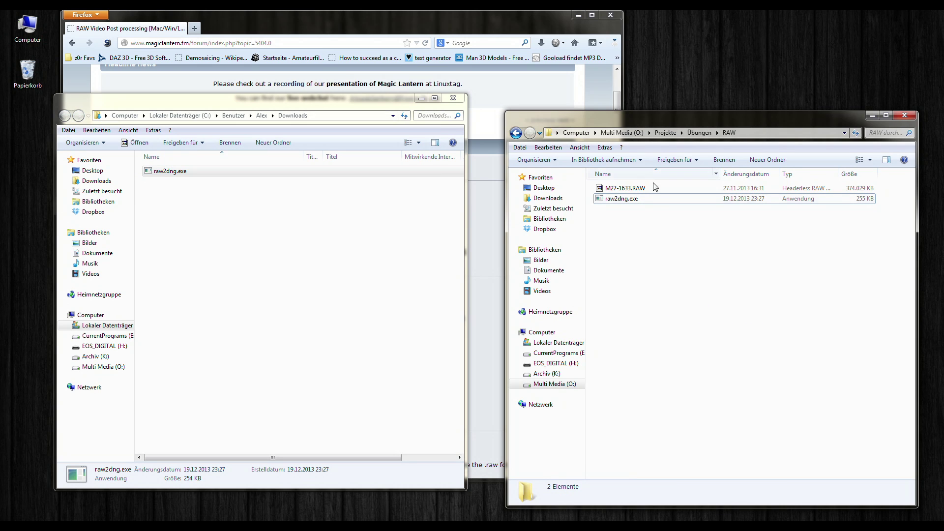
Step: Create a folder named 1633 inside RAW and move the clip and raw2dng.exe into it
{"action": "right_click", "coordinate": [624, 218]}
{"action": "mouse_move", "coordinate": [668, 364]}
{"action": "left_click", "coordinate": [821, 149]}
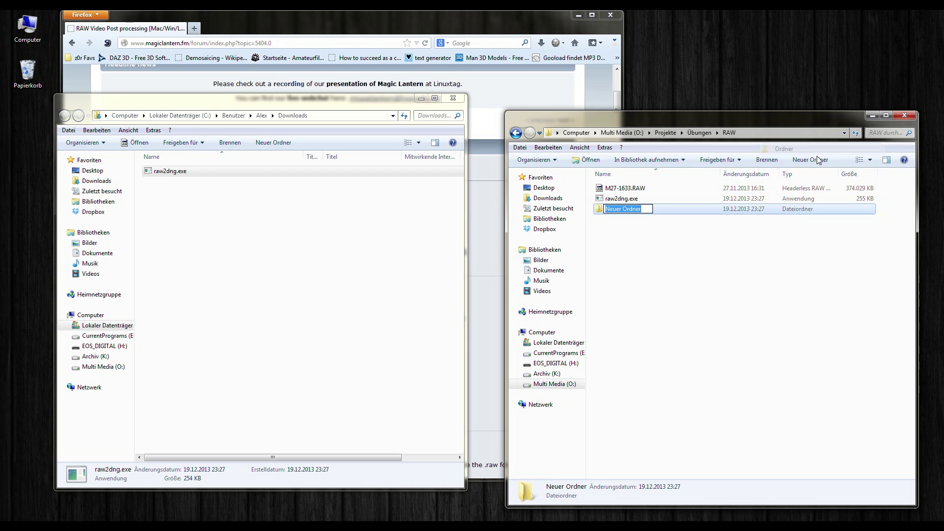
{"action": "left_click", "coordinate": [654, 277]}
{"action": "left_click_drag", "start_coordinate": [632, 223], "coordinate": [613, 193]}
{"action": "double_click", "coordinate": [612, 192]}
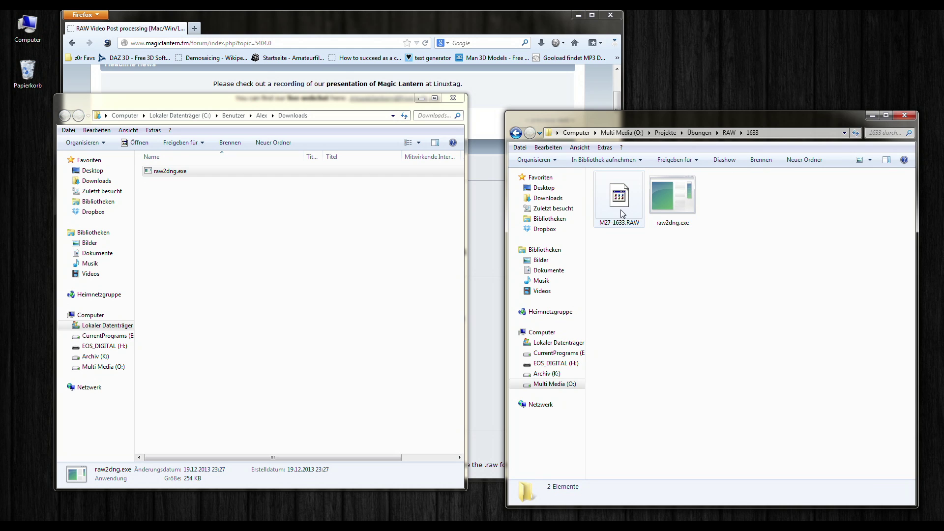
Step: Drop M27-1633.RAW onto raw2dng.exe and allow the conversion to run
{"action": "left_click_drag", "start_coordinate": [622, 213], "coordinate": [667, 213]}
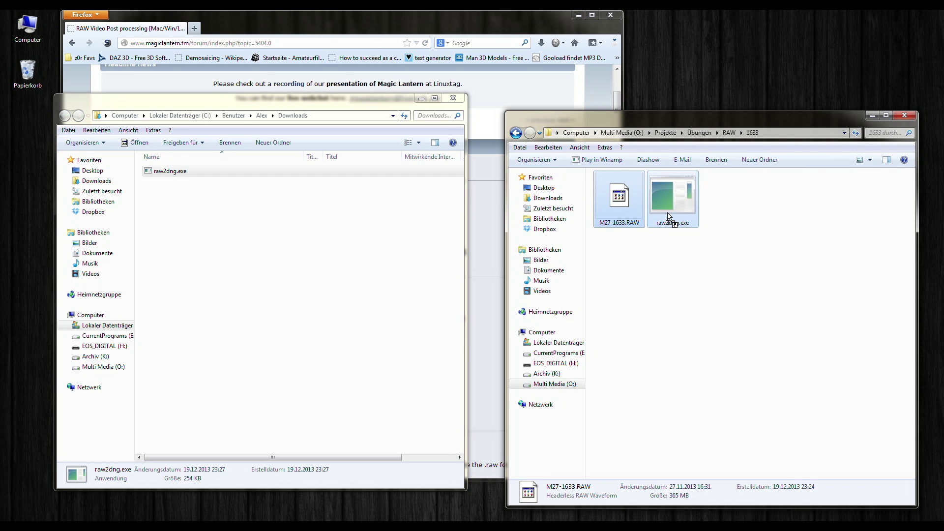
{"action": "left_click_drag", "start_coordinate": [668, 213], "coordinate": [668, 213]}
{"action": "left_click", "coordinate": [504, 276]}
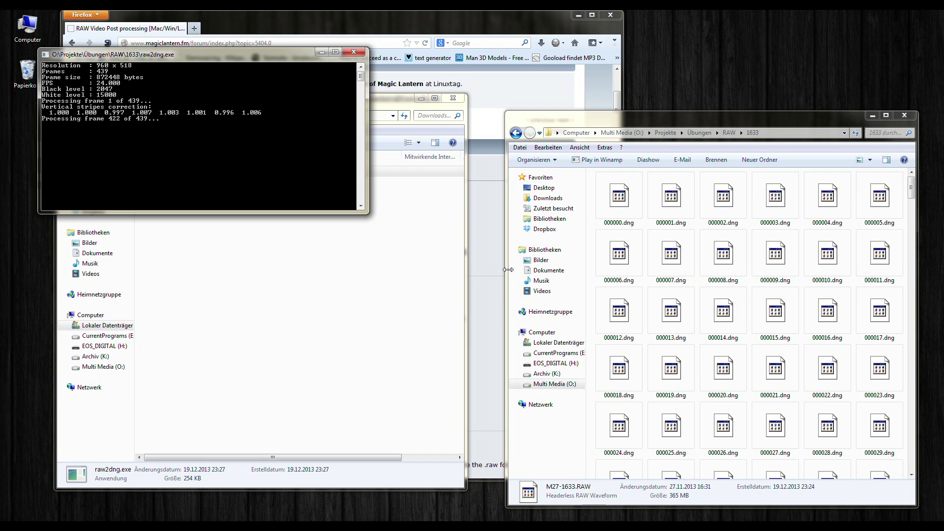
Step: Check the converted DNG frames from 000000.dng, then create Comp 1 at 1920×1080, 24 fps
{"action": "left_click", "coordinate": [631, 206]}
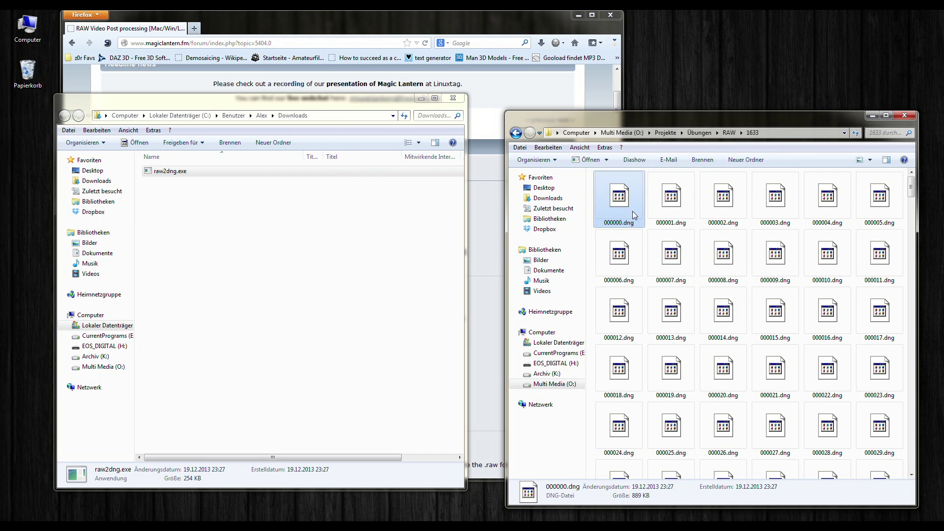
{"action": "scroll", "coordinate": [640, 217], "scroll_direction": "down", "scroll_amount": 5}
{"action": "scroll", "coordinate": [649, 226], "scroll_direction": "down", "scroll_amount": 1}
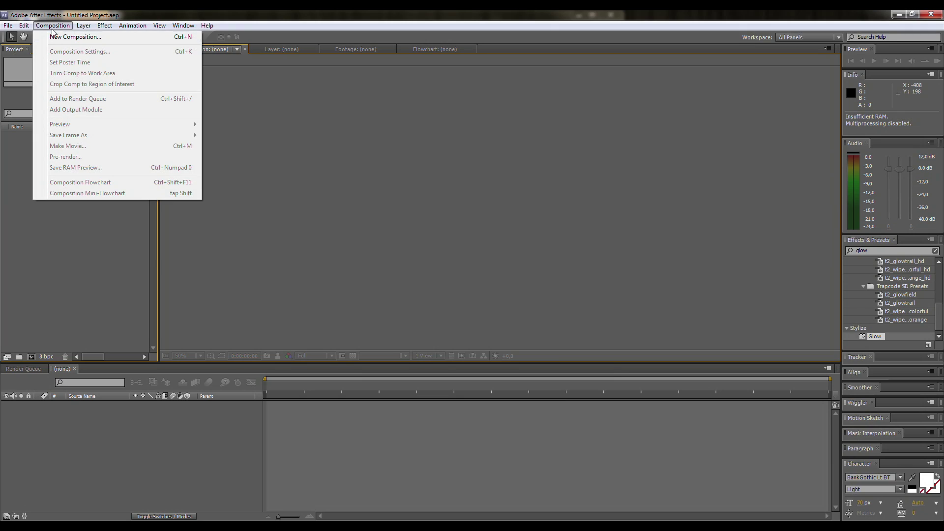
{"action": "left_click", "coordinate": [54, 36]}
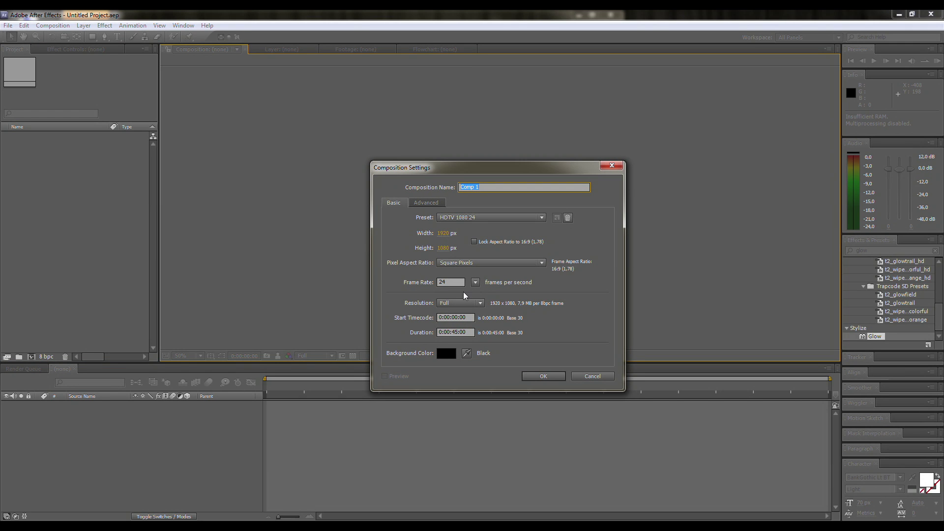
{"action": "left_click", "coordinate": [543, 377]}
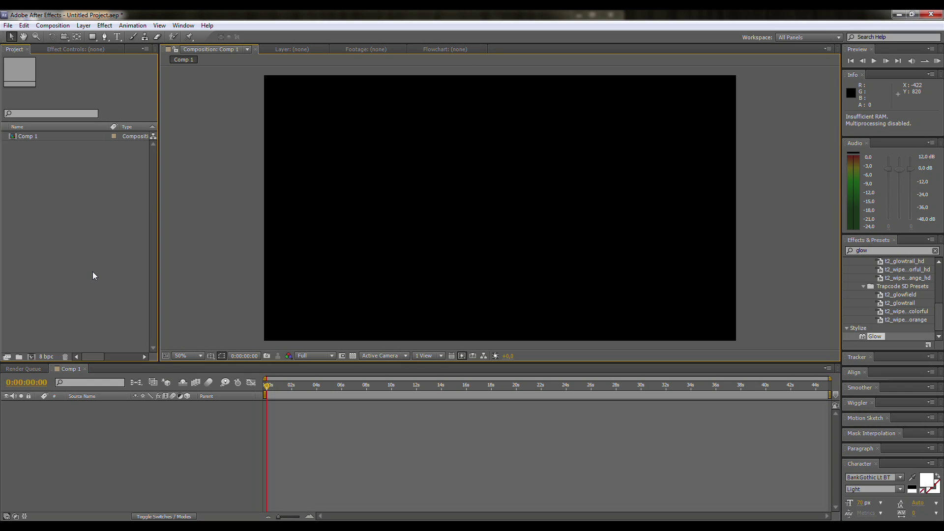
Step: Import 000000.dng from Übungen > RAW > 1633 as a DNG sequence, opening Camera Raw
{"action": "left_click", "coordinate": [7, 26]}
{"action": "left_click", "coordinate": [187, 185]}
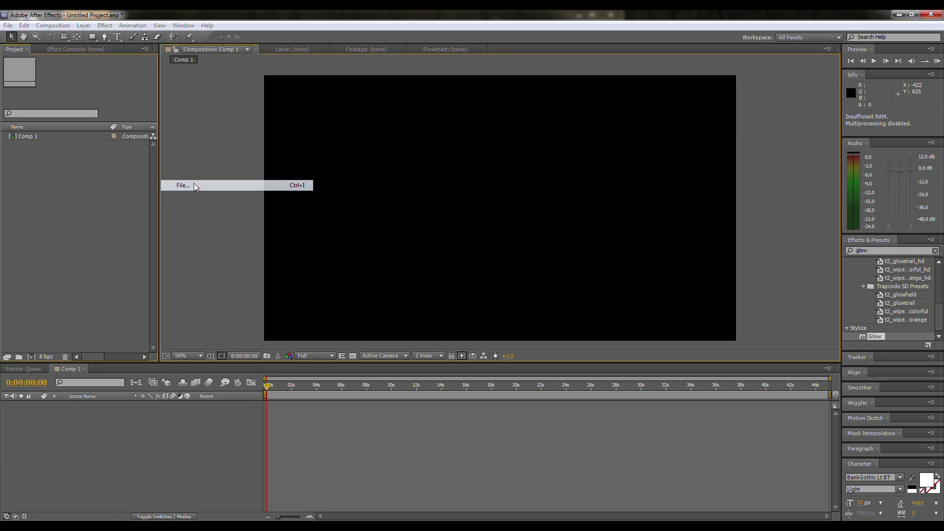
{"action": "left_click", "coordinate": [148, 33]}
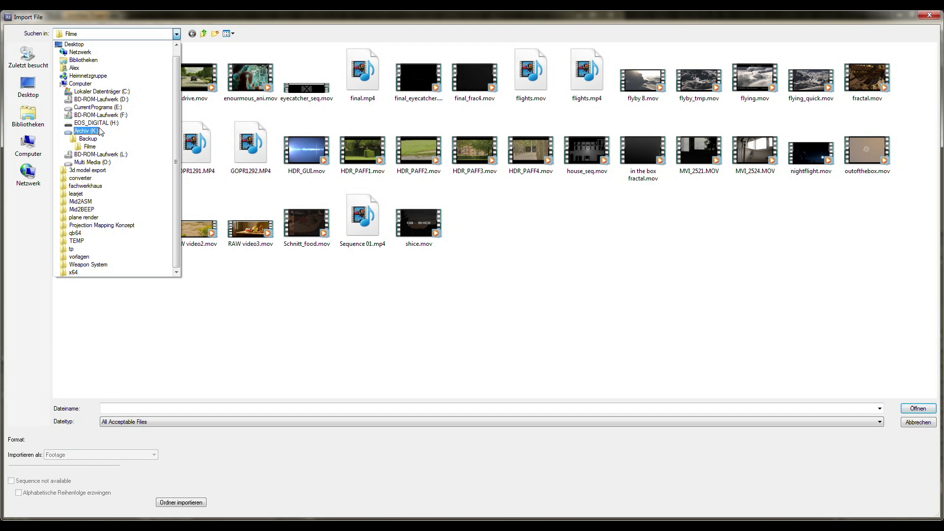
{"action": "left_click", "coordinate": [92, 163]}
{"action": "double_click", "coordinate": [93, 135]}
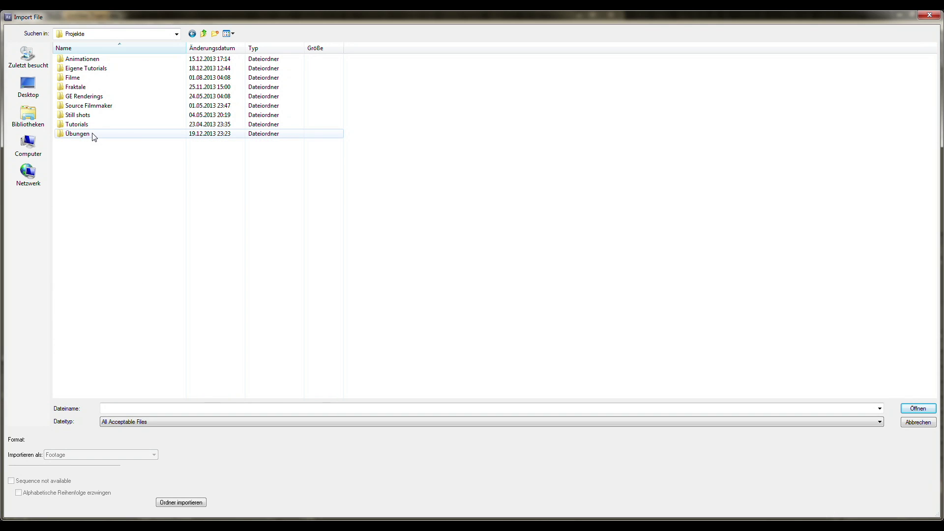
{"action": "double_click", "coordinate": [78, 180]}
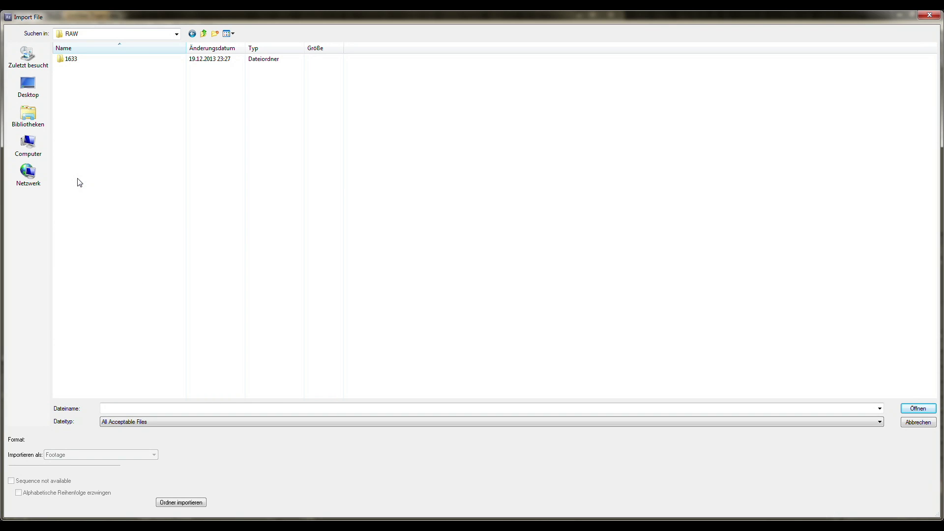
{"action": "double_click", "coordinate": [72, 59]}
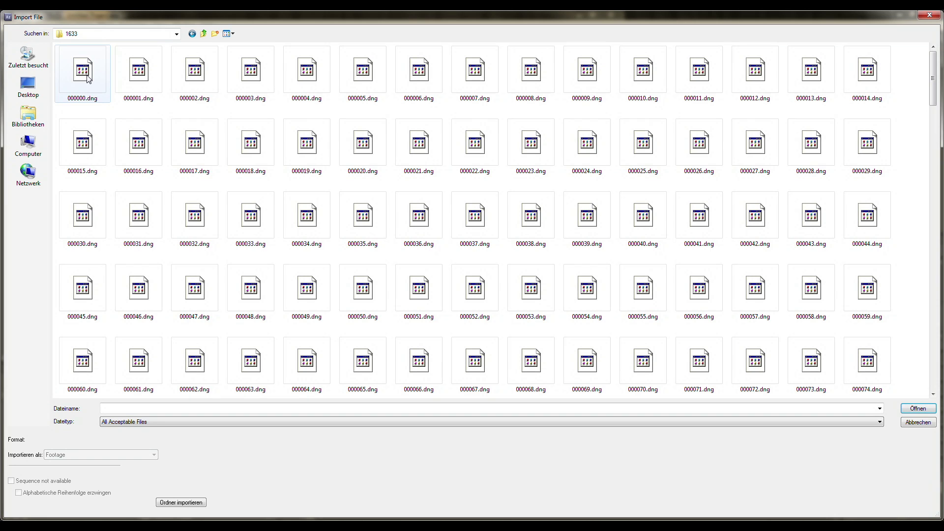
{"action": "left_click", "coordinate": [86, 82]}
{"action": "double_click", "coordinate": [87, 82]}
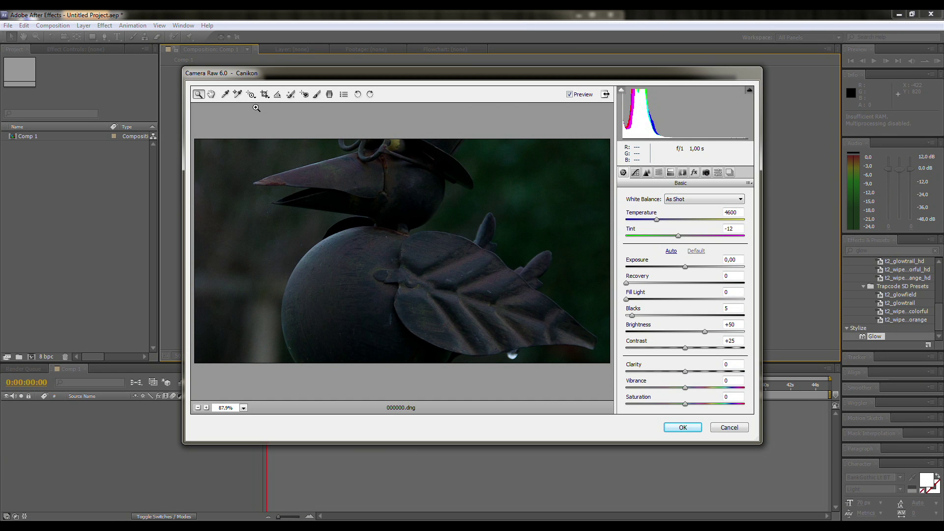
Step: In Camera Raw, set Temperature to 6150, Exposure to +2.15 and Contrast to +67
{"action": "left_click_drag", "start_coordinate": [657, 220], "coordinate": [676, 224]}
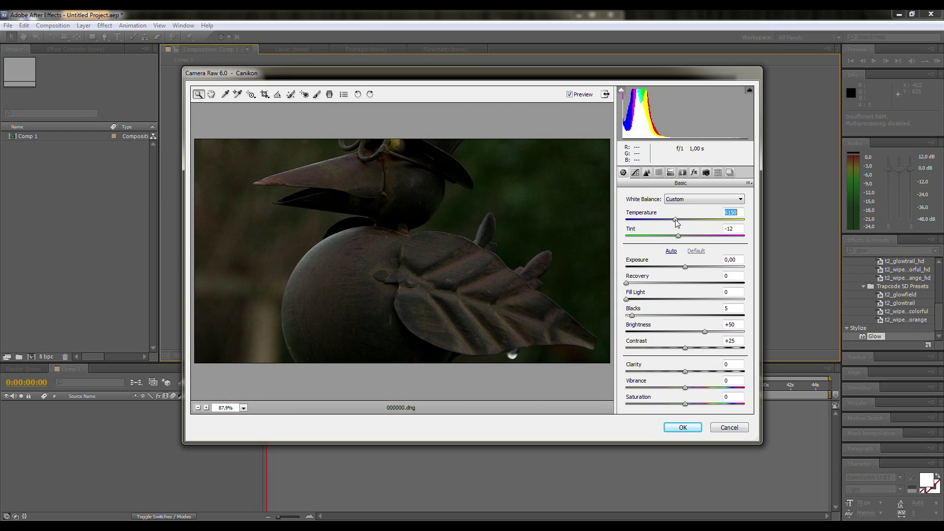
{"action": "left_click_drag", "start_coordinate": [685, 267], "coordinate": [714, 268]}
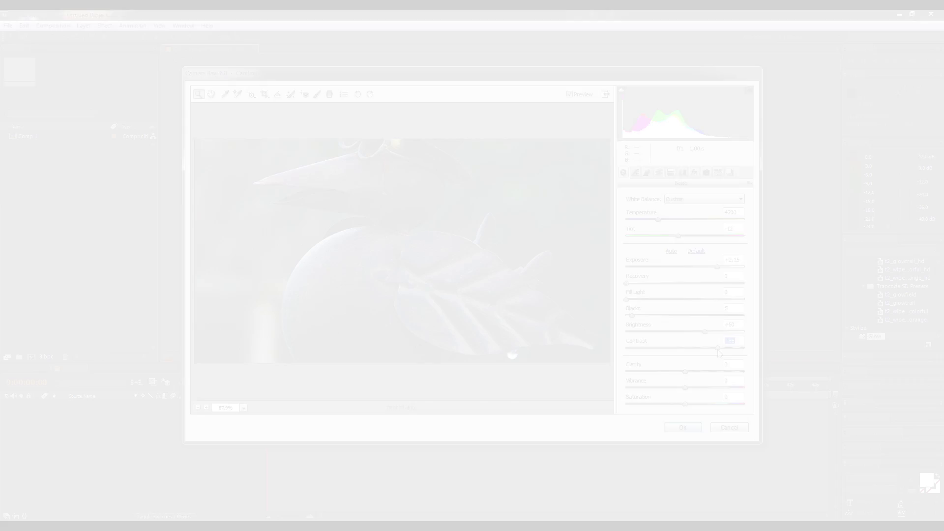
{"action": "left_click_drag", "start_coordinate": [719, 352], "coordinate": [691, 353]}
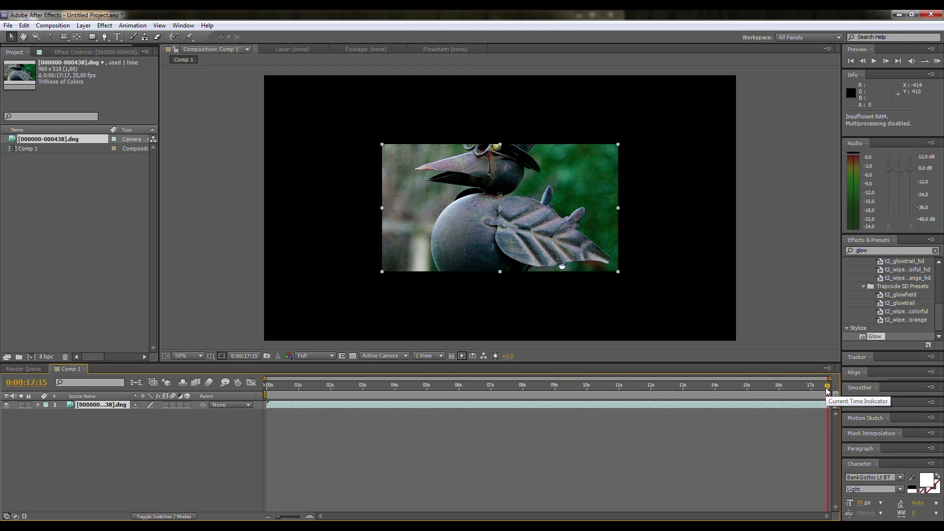
Step: Scrub the clip to 0:00:02:06 and select the DNG footage layer
{"action": "left_click_drag", "start_coordinate": [827, 389], "coordinate": [337, 388]}
{"action": "left_click", "coordinate": [450, 426]}
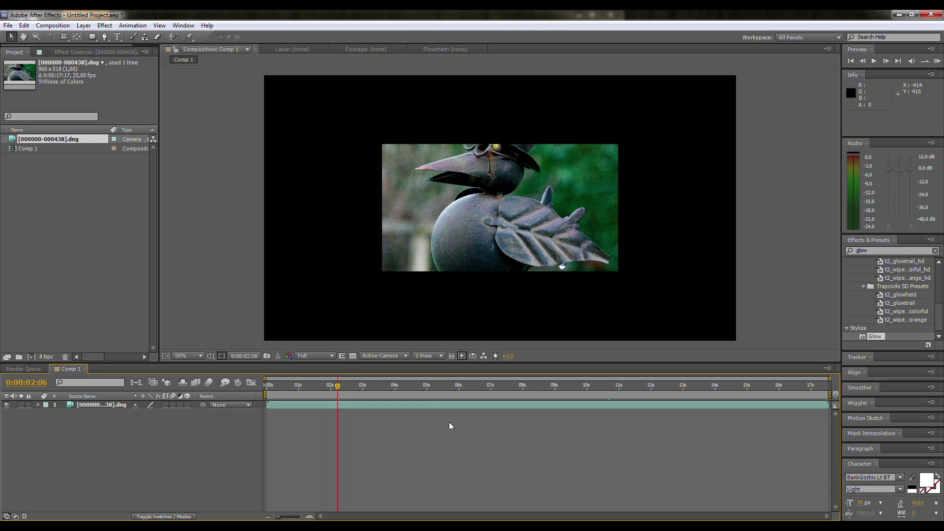
{"action": "left_click", "coordinate": [111, 406]}
Step: Apply Instant HD with a custom 1920×1080 output size and Lock Aspect Ratio off
{"action": "left_click", "coordinate": [105, 26]}
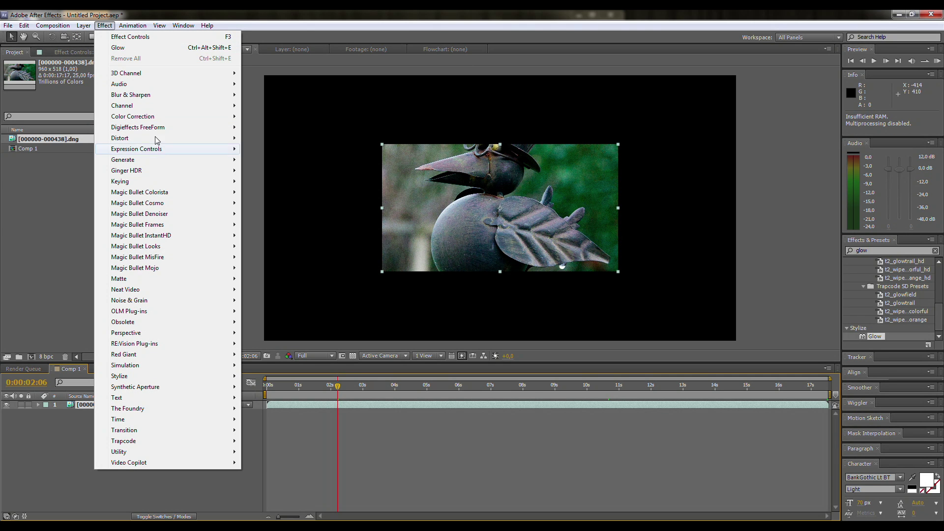
{"action": "mouse_move", "coordinate": [180, 236]}
{"action": "left_click", "coordinate": [270, 236]}
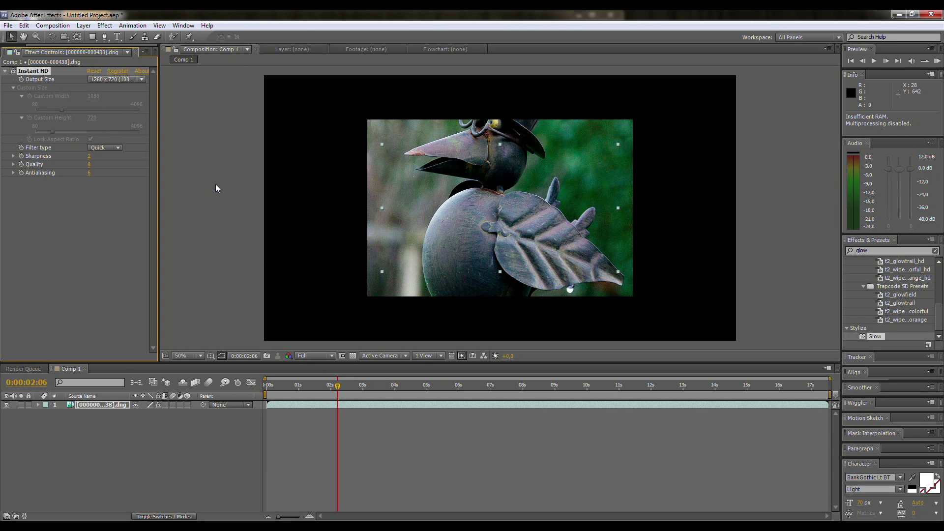
{"action": "left_click", "coordinate": [137, 80]}
{"action": "left_click", "coordinate": [158, 514]}
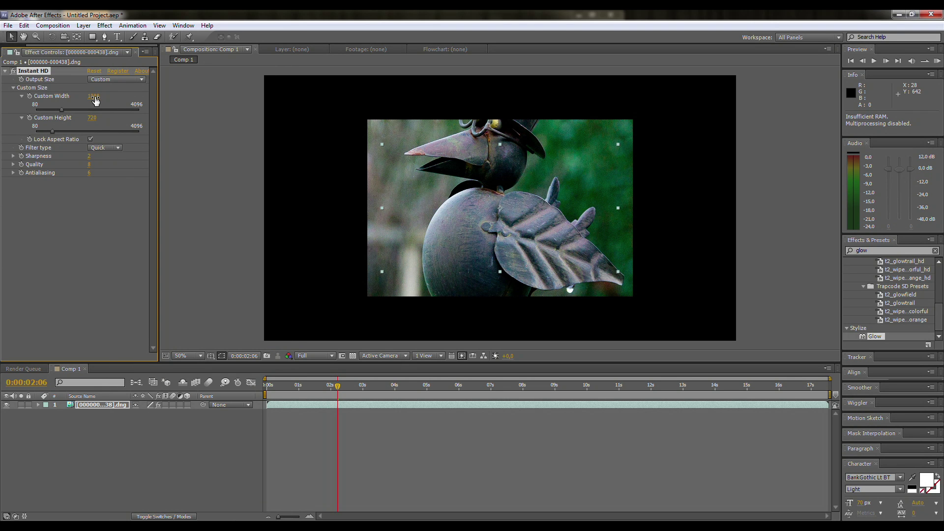
{"action": "left_click", "coordinate": [90, 140]}
{"action": "left_click", "coordinate": [94, 97]}
{"action": "type", "text": "192"}
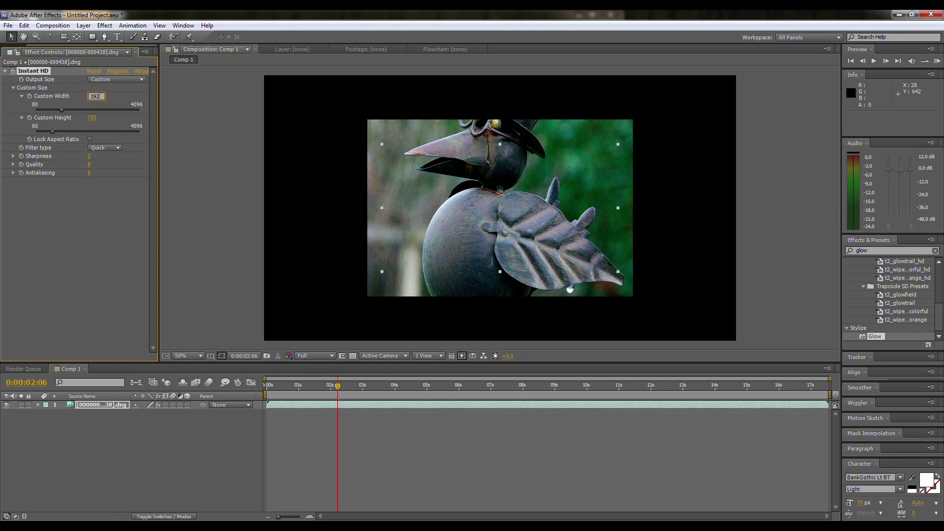
{"action": "type", "text": "0"}
{"action": "left_click", "coordinate": [93, 118]}
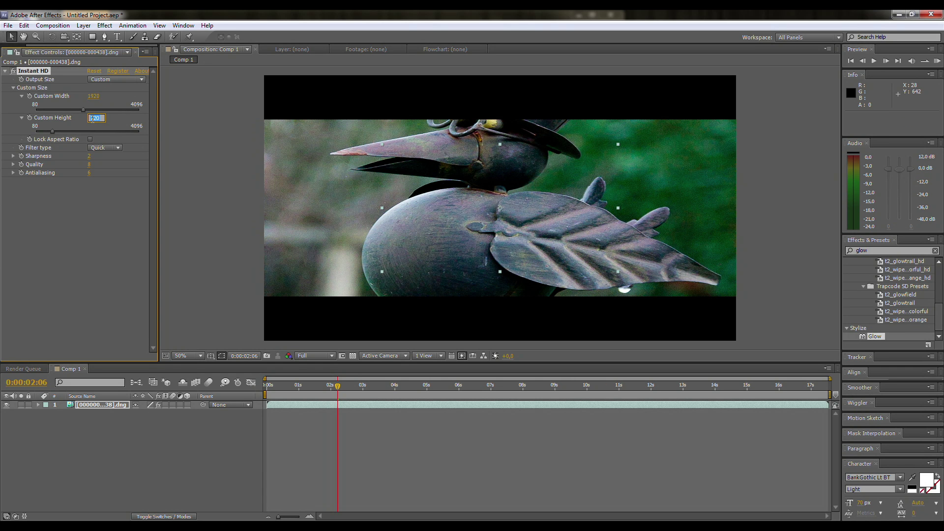
{"action": "left_click", "coordinate": [103, 219]}
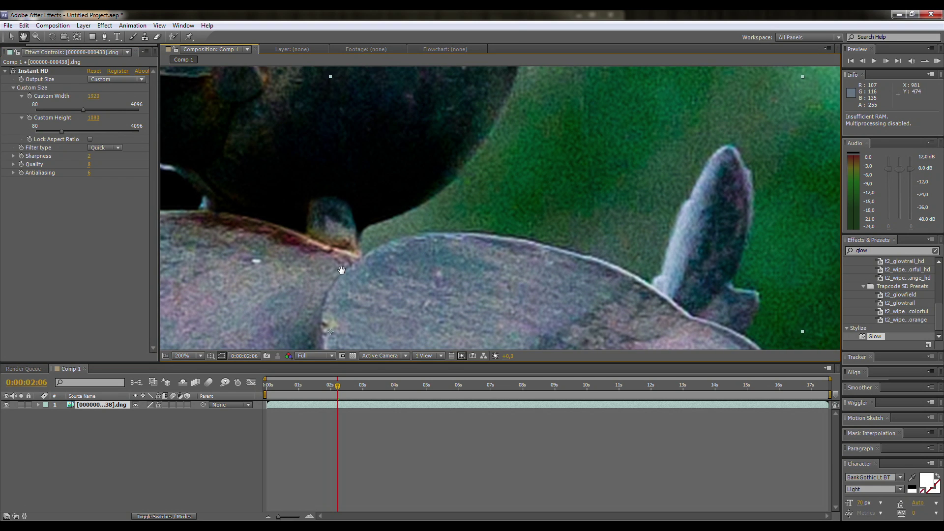
Step: Return to the Selection tool and reselect the DNG layer in the Composition panel
{"action": "key", "text": "v"}
{"action": "left_click", "coordinate": [106, 433]}
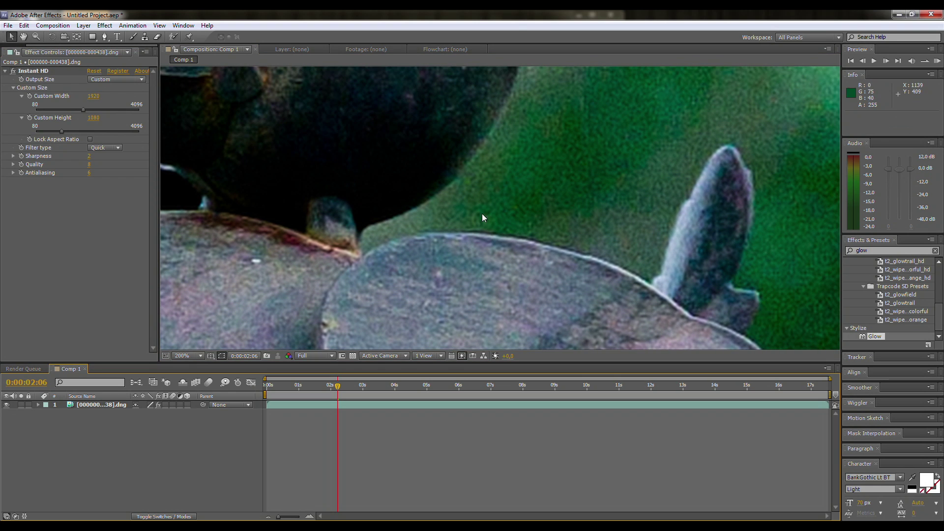
{"action": "left_click", "coordinate": [492, 238]}
Step: Add Neat Video's Reduce Noise effect to the layer and open its options
{"action": "left_click", "coordinate": [104, 25]}
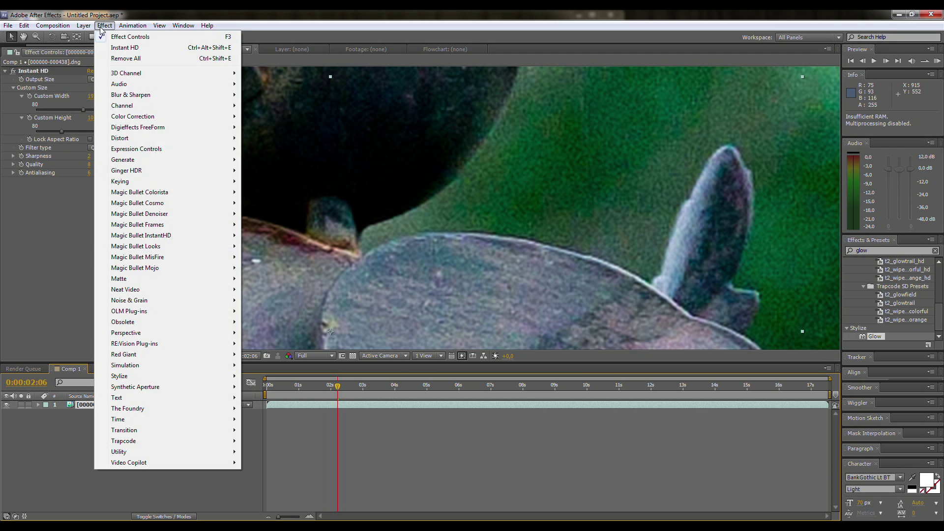
{"action": "mouse_move", "coordinate": [162, 289]}
{"action": "left_click", "coordinate": [277, 290]}
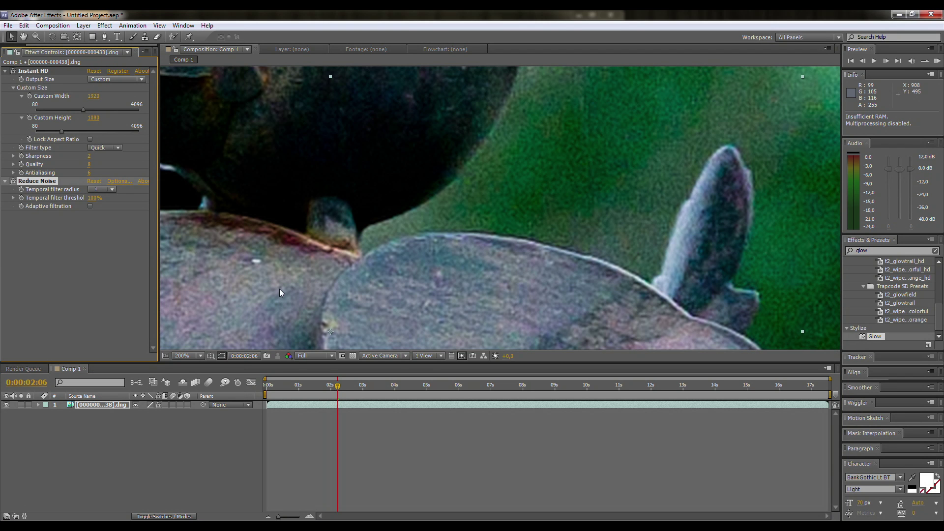
{"action": "left_click", "coordinate": [120, 183]}
Step: Place a sample box on a uniform lower-left background patch and build an Auto Profile
{"action": "left_click_drag", "start_coordinate": [434, 206], "coordinate": [529, 306]}
{"action": "left_click_drag", "start_coordinate": [433, 260], "coordinate": [398, 259]}
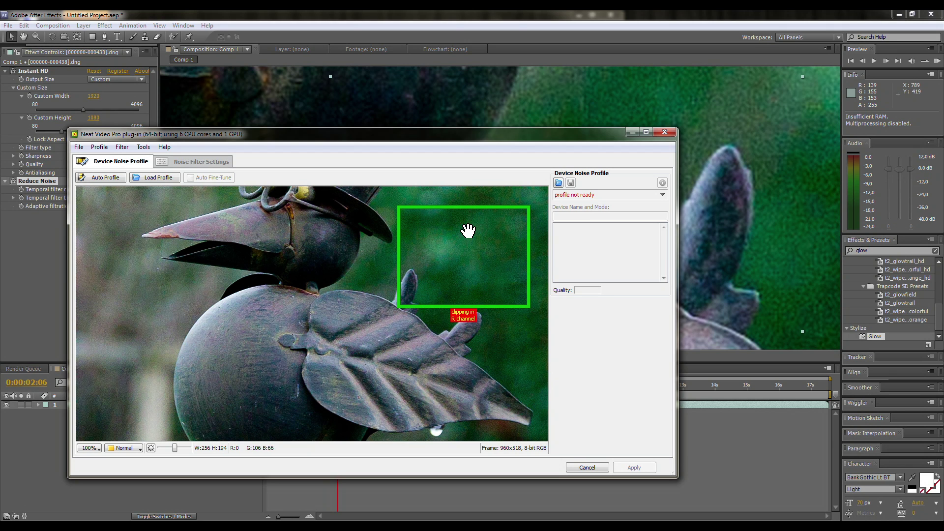
{"action": "left_click_drag", "start_coordinate": [468, 229], "coordinate": [151, 287]}
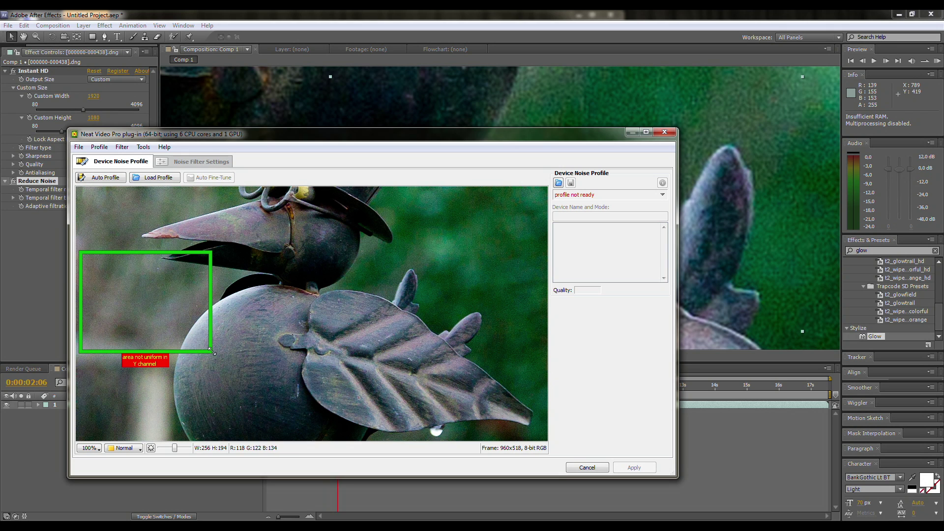
{"action": "left_click_drag", "start_coordinate": [211, 352], "coordinate": [162, 355]}
{"action": "left_click", "coordinate": [113, 178]}
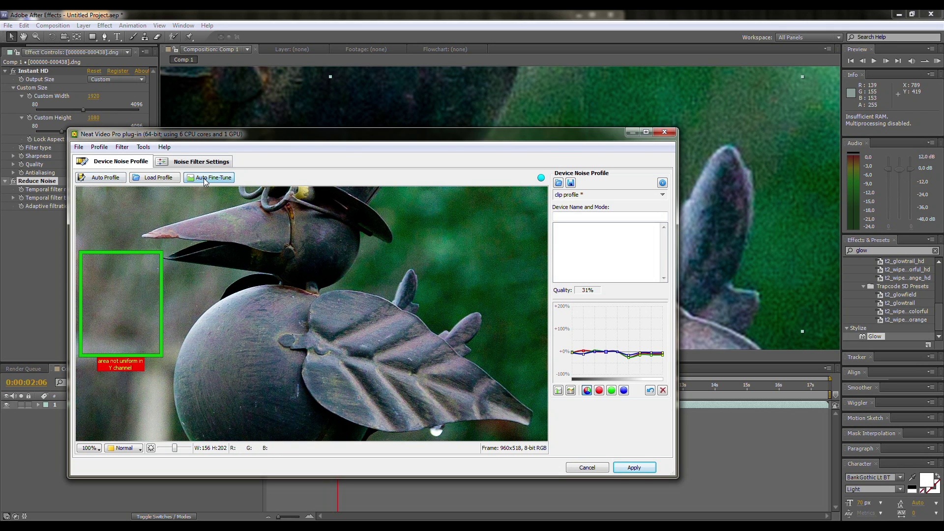
Step: Review the Noise Filter Settings against the original preview and apply the noise reduction
{"action": "left_click", "coordinate": [196, 162]}
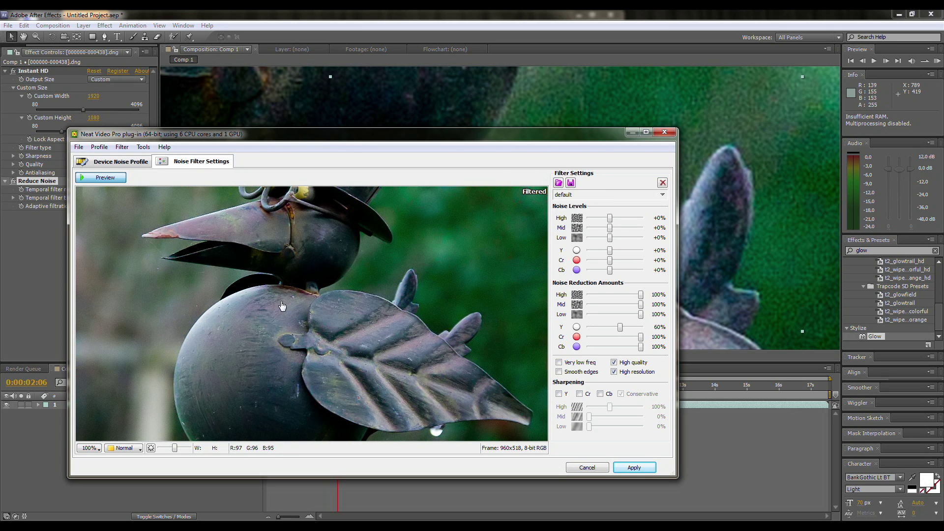
{"action": "left_click", "coordinate": [312, 297]}
{"action": "scroll", "coordinate": [282, 301], "scroll_direction": "up", "scroll_amount": 1}
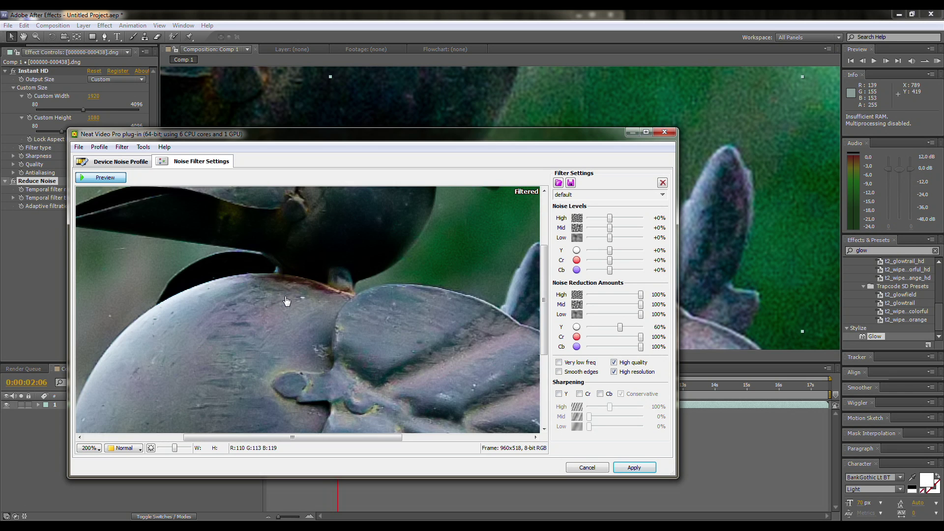
{"action": "scroll", "coordinate": [287, 301], "scroll_direction": "down", "scroll_amount": 1}
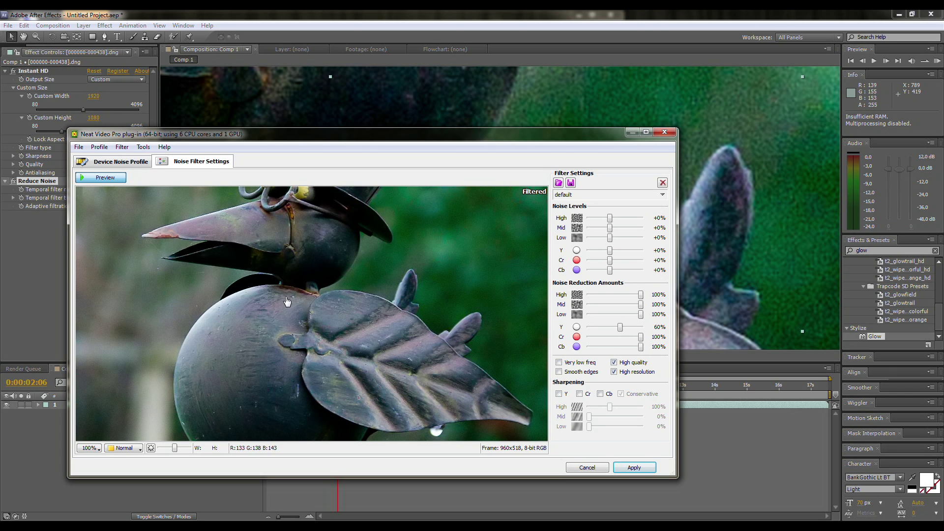
{"action": "left_click", "coordinate": [626, 464]}
Step: Place Reduce Noise above Instant HD in Effect Controls, then move the playhead to 0:00:11:07
{"action": "scroll", "coordinate": [629, 225], "scroll_direction": "down", "scroll_amount": 4}
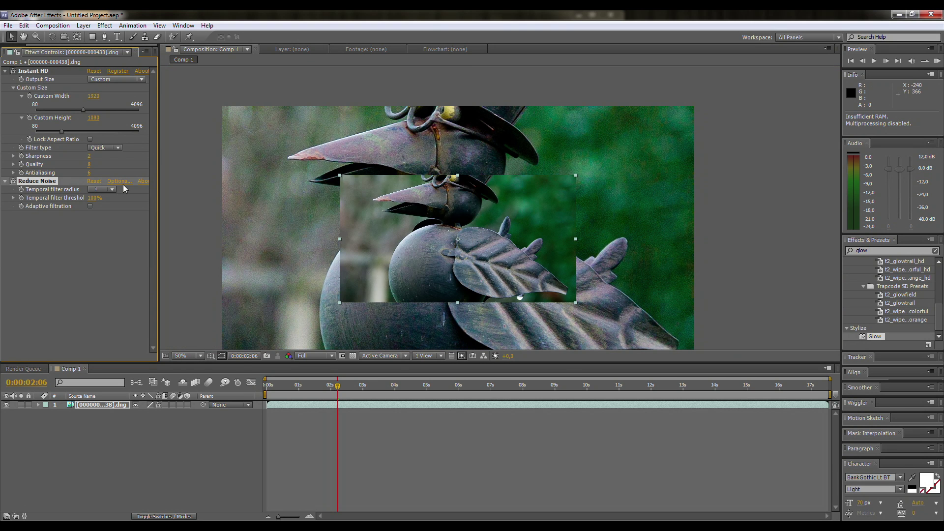
{"action": "left_click_drag", "start_coordinate": [37, 182], "coordinate": [43, 71]}
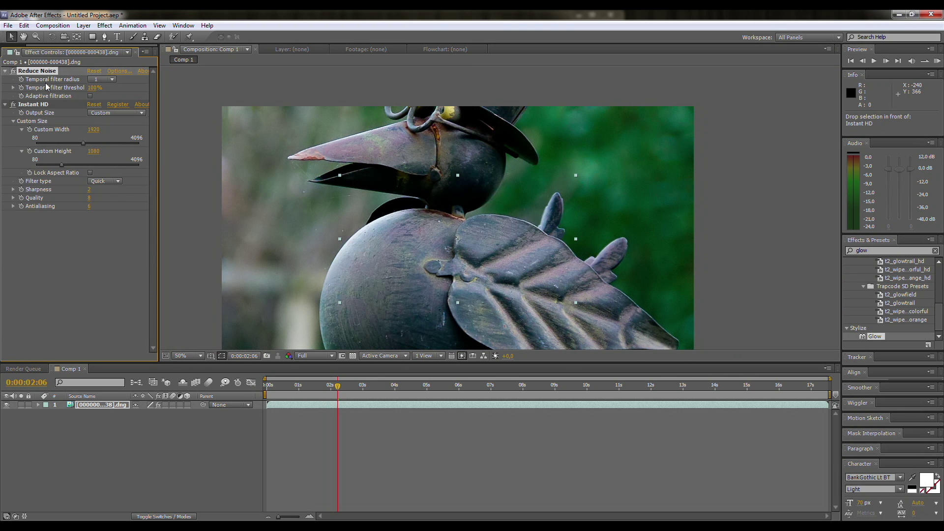
{"action": "left_click", "coordinate": [101, 248]}
{"action": "scroll", "coordinate": [704, 242], "scroll_direction": "down", "scroll_amount": 1}
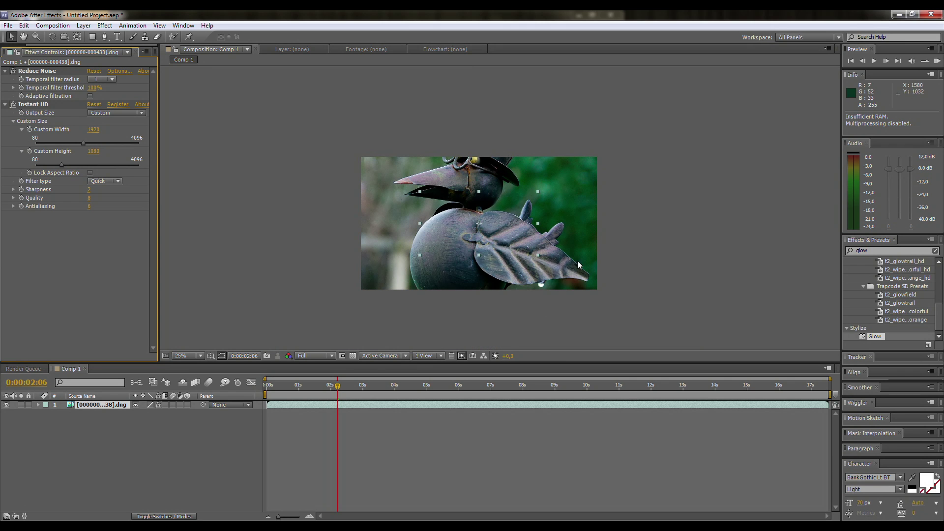
{"action": "left_click", "coordinate": [627, 385]}
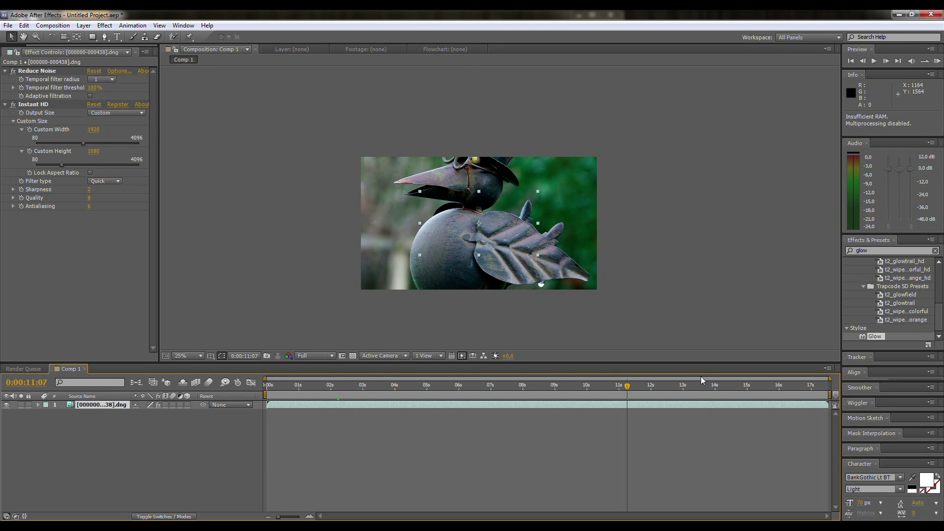